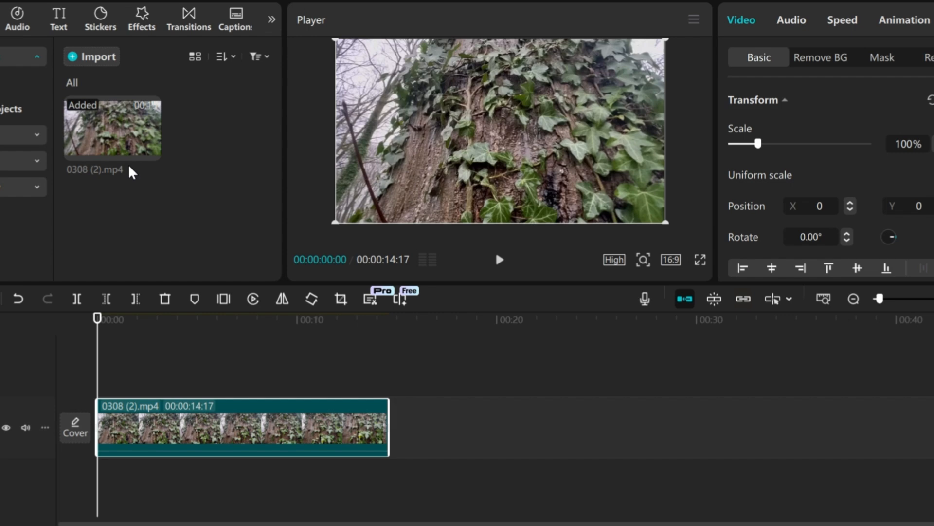
Step: Duplicate the 0308 (2).mp4 clip onto a second video track directly above the original, starting at 00:00
right_click(246, 425)
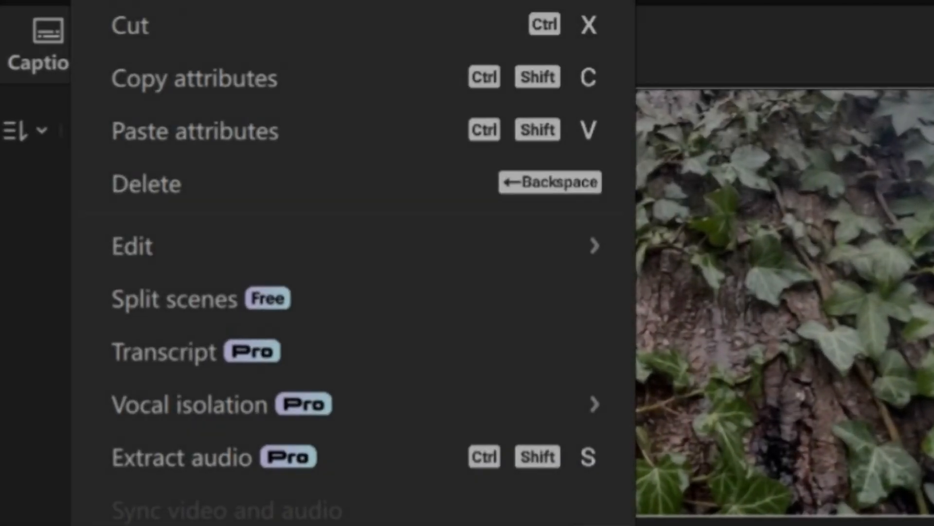
left_click(293, 0)
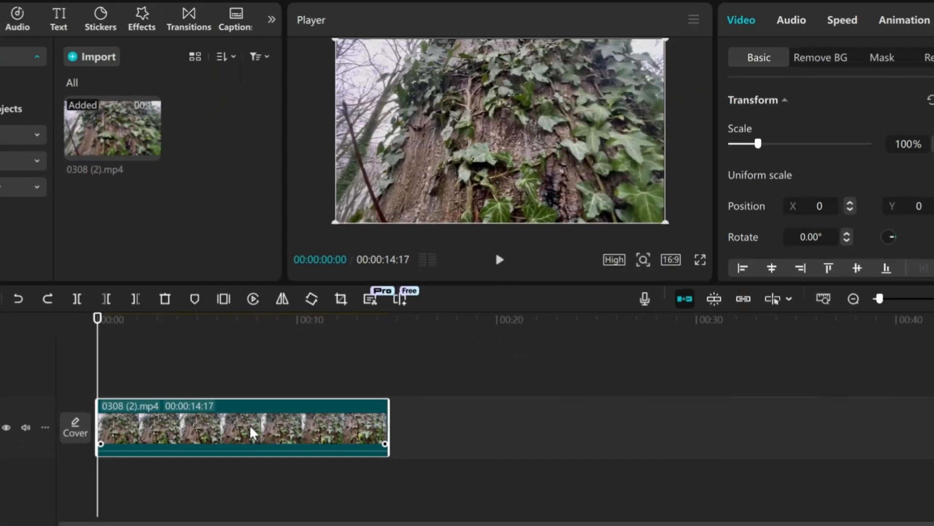
key("ctrl+v")
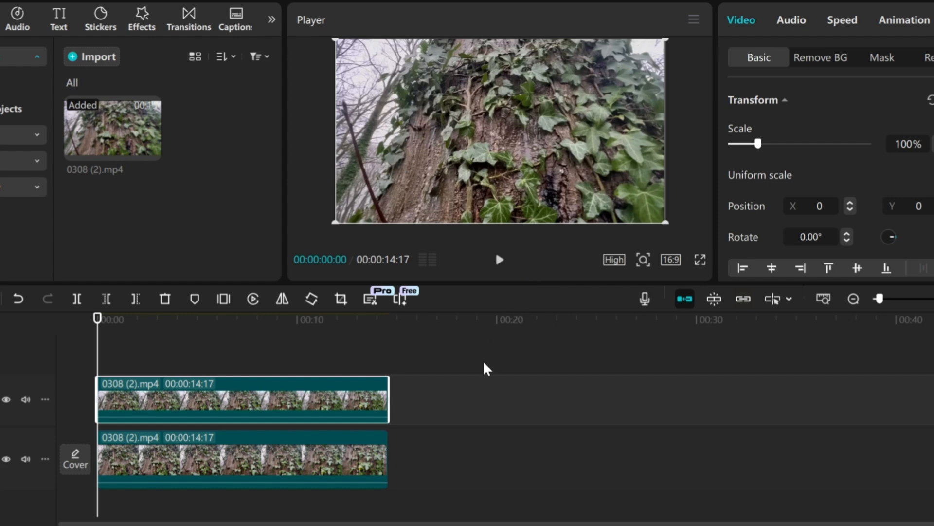
Step: Set the upper clip's exposure to -22 and its contrast to 8 in the basic color adjustments
scroll(855, 18, "down", 4)
left_click(852, 20)
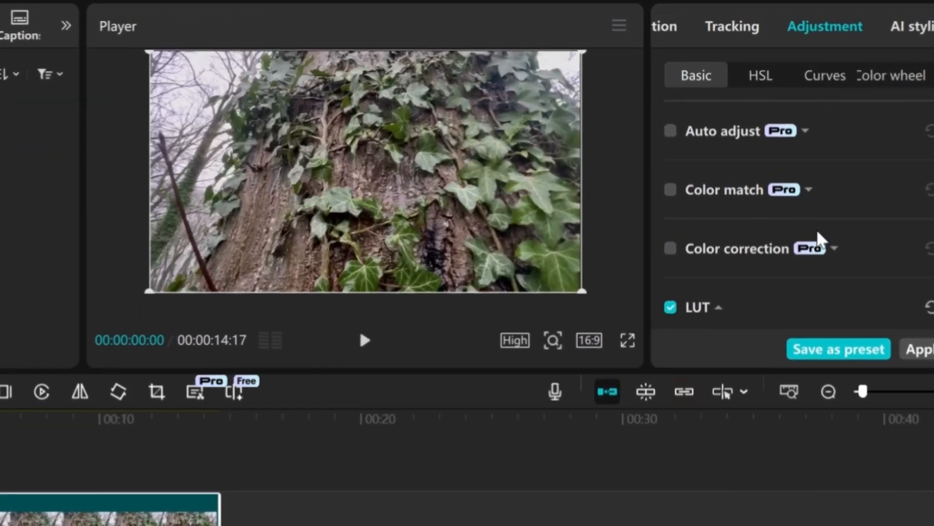
scroll(813, 241, "down", 5)
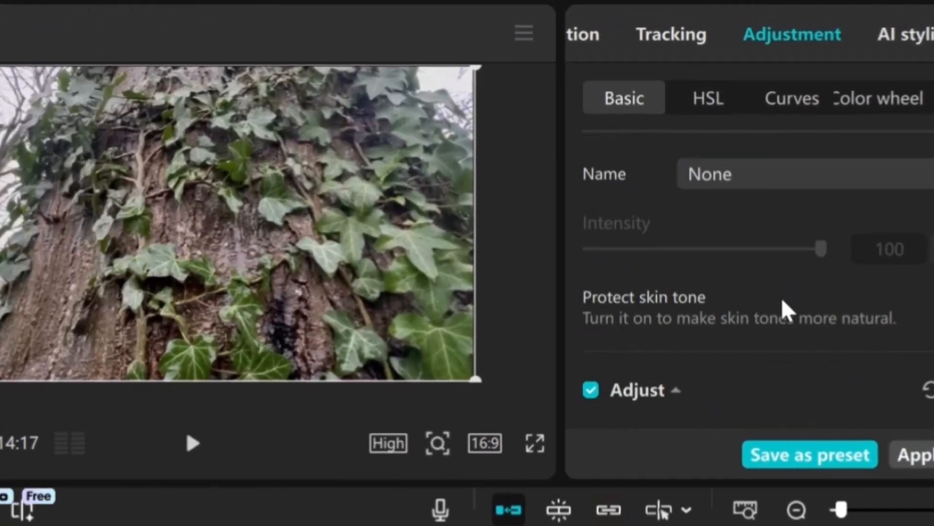
scroll(782, 301, "down", 5)
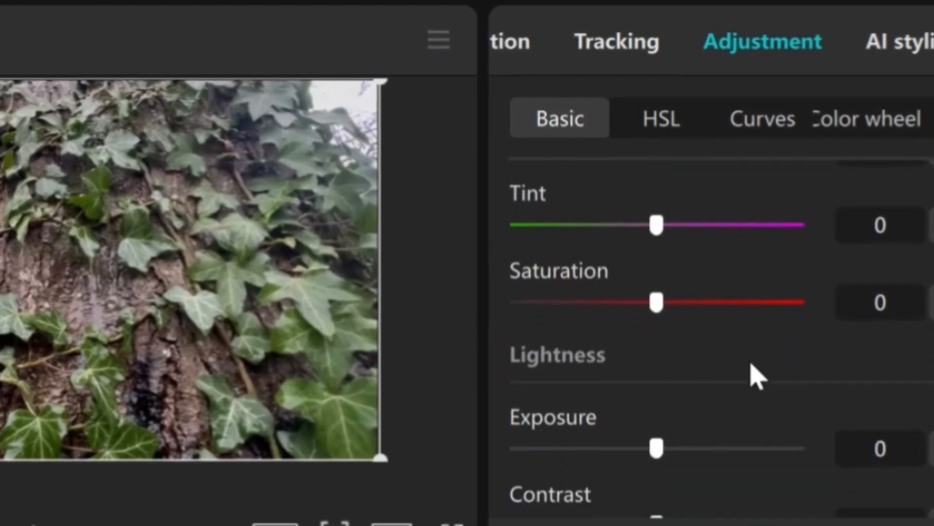
scroll(757, 378, "down", 5)
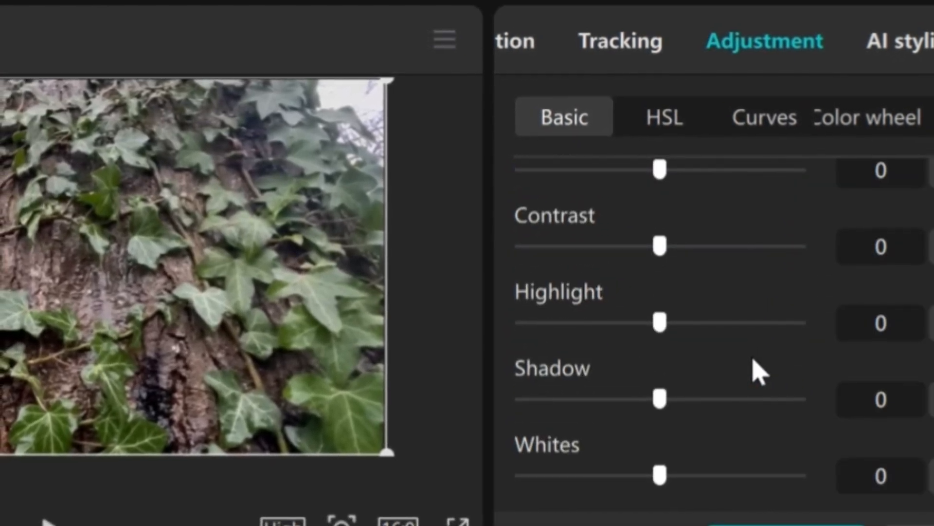
scroll(759, 372, "up", 3)
scroll(755, 360, "up", 3)
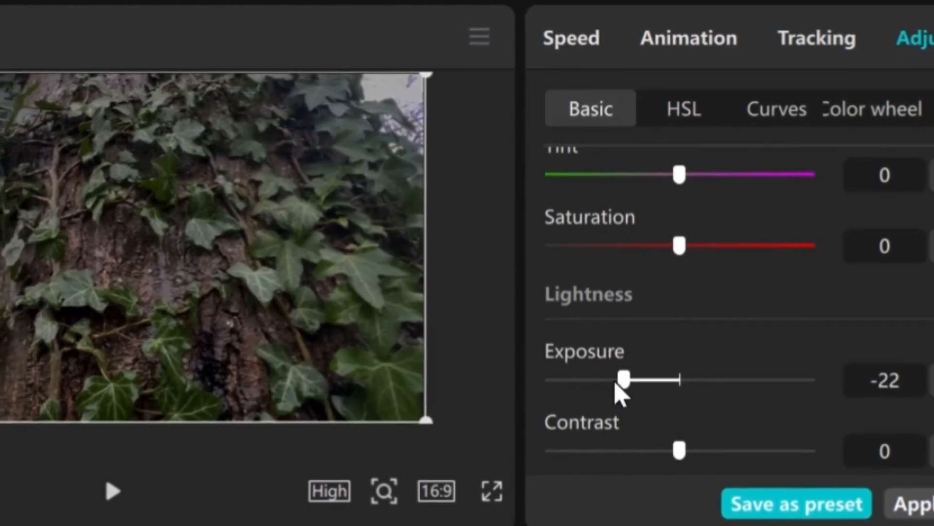
scroll(735, 387, "down", 3)
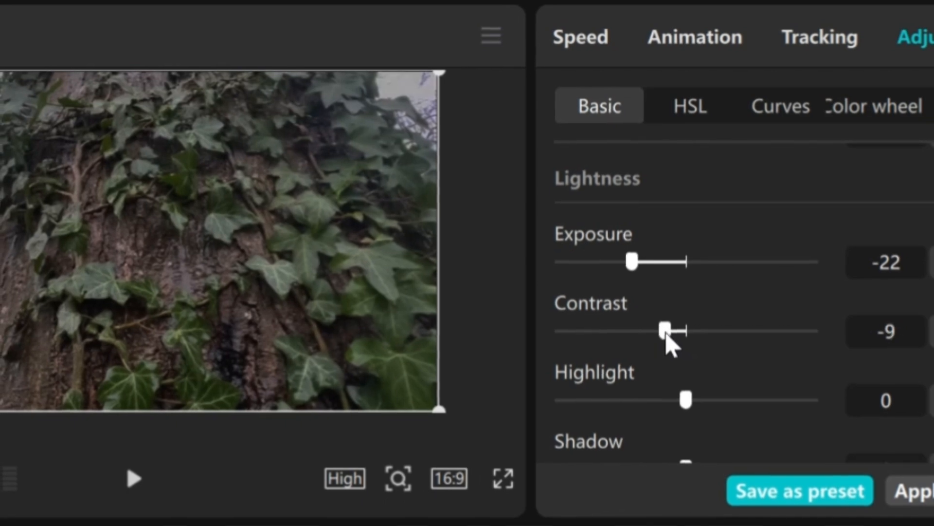
left_click_drag(681, 335, 709, 328)
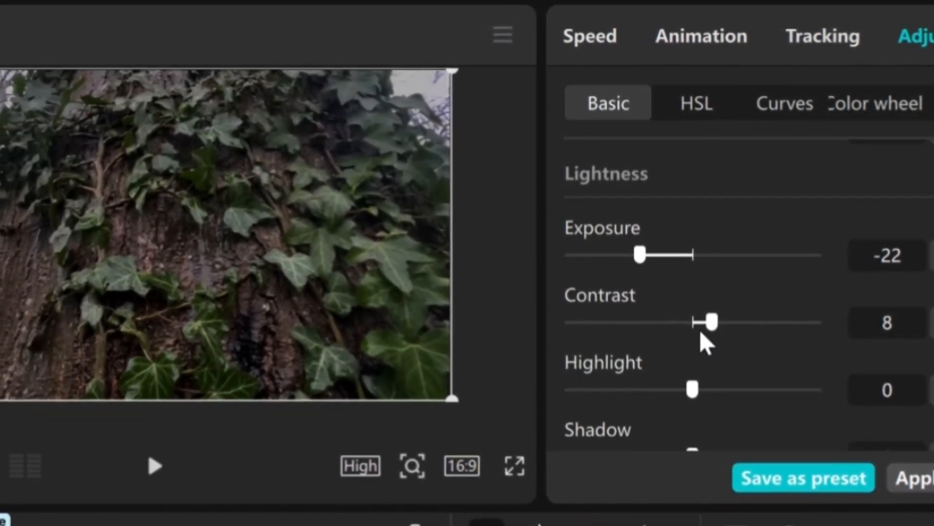
Step: Set the upper clip's saturation to 50 and its brilliance to -50
scroll(735, 285, "down", 3)
scroll(736, 281, "down", 12)
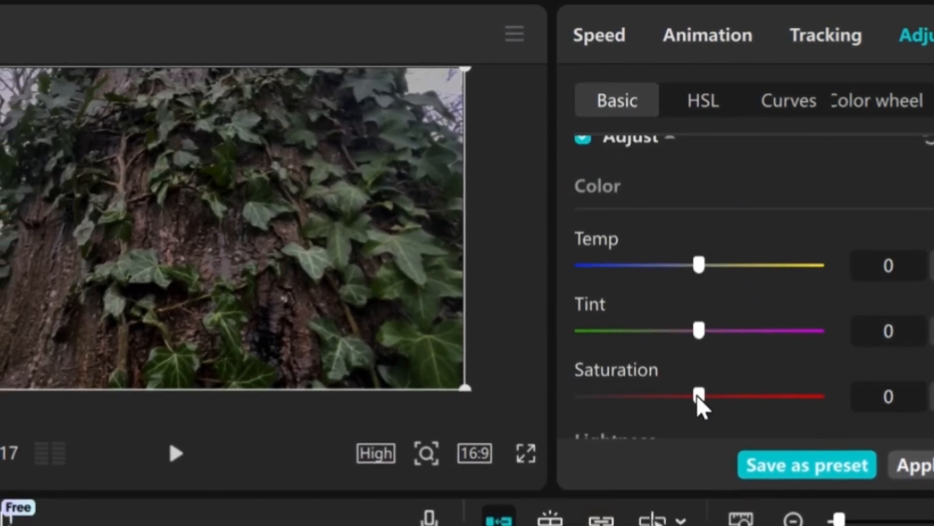
left_click_drag(696, 399, 856, 402)
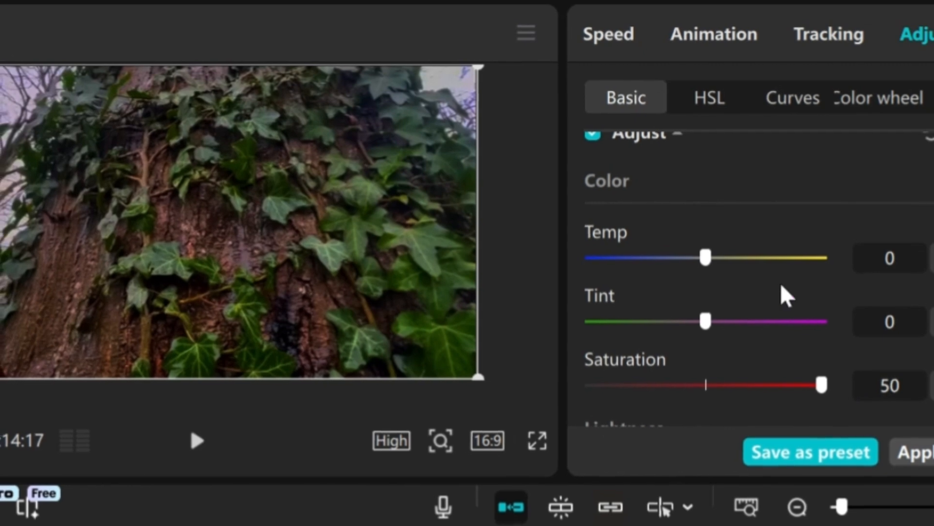
scroll(745, 234, "down", 5)
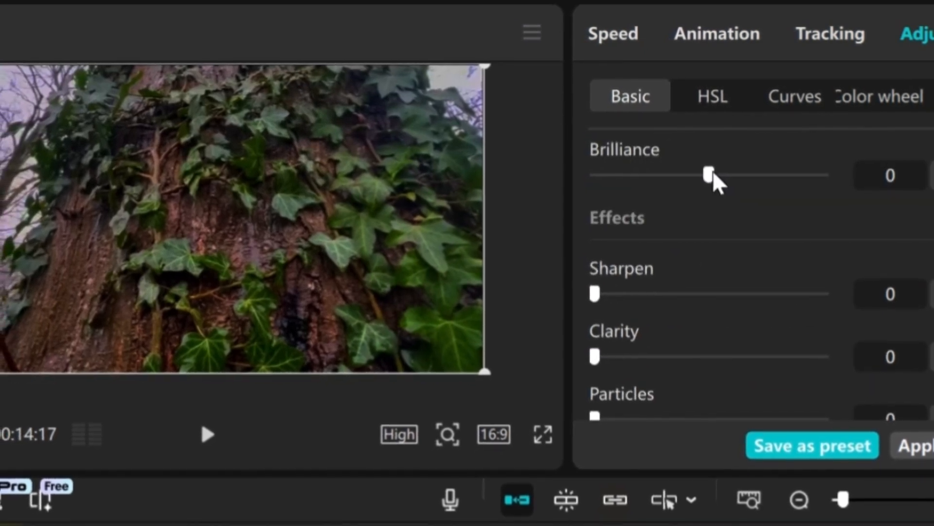
left_click_drag(713, 170, 586, 176)
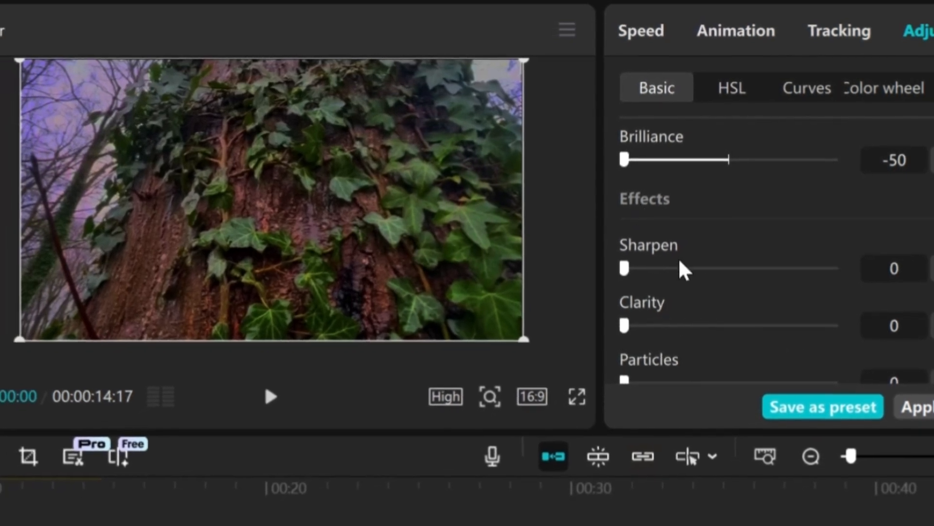
Step: Set both sharpen and clarity to 100 for the upper clip
left_click_drag(633, 267, 842, 263)
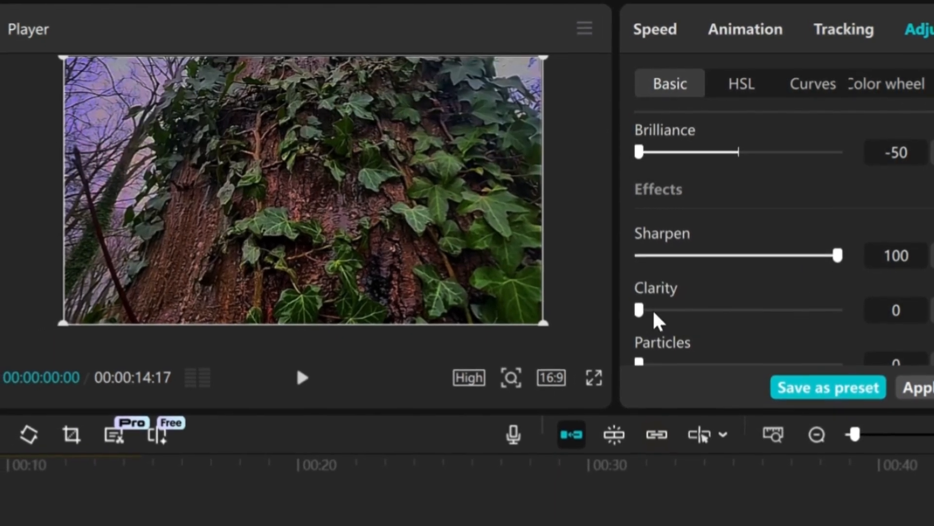
left_click_drag(640, 309, 873, 325)
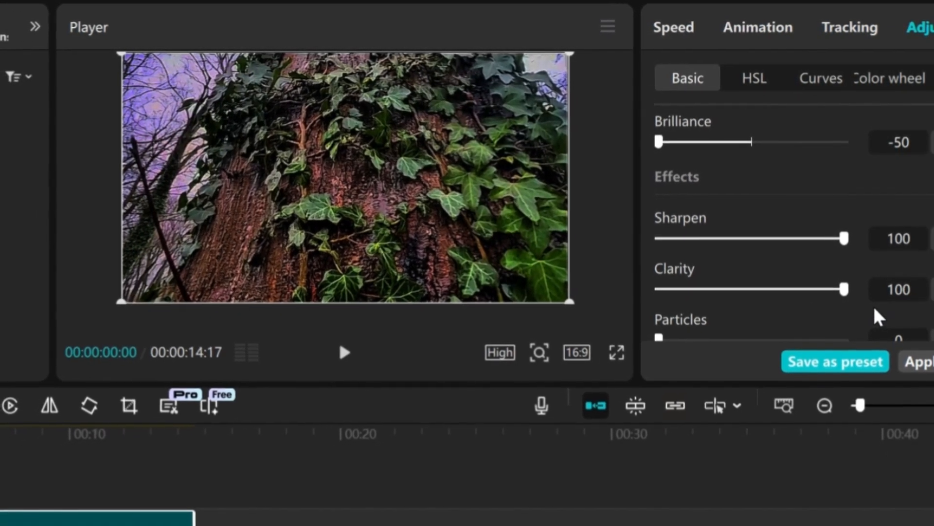
scroll(794, 231, "down", 2)
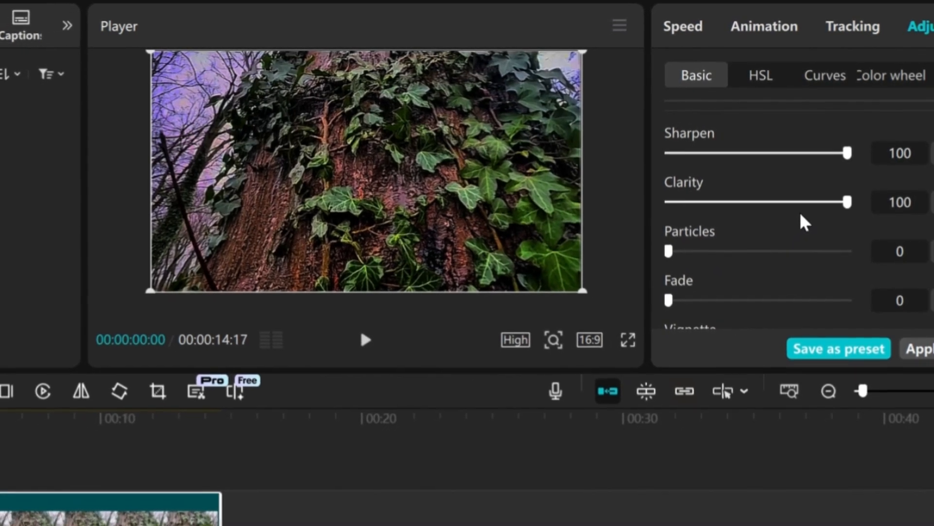
scroll(794, 218, "down", 1)
scroll(798, 220, "down", 1)
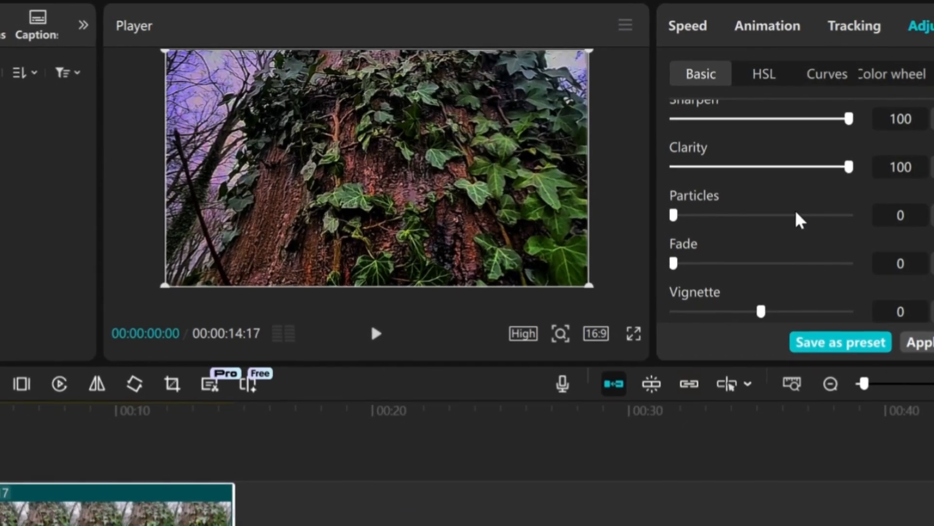
Step: Set the upper clip's whites to 13 and darken its corners with a positive vignette
scroll(799, 219, "up", 2)
scroll(801, 219, "up", 4)
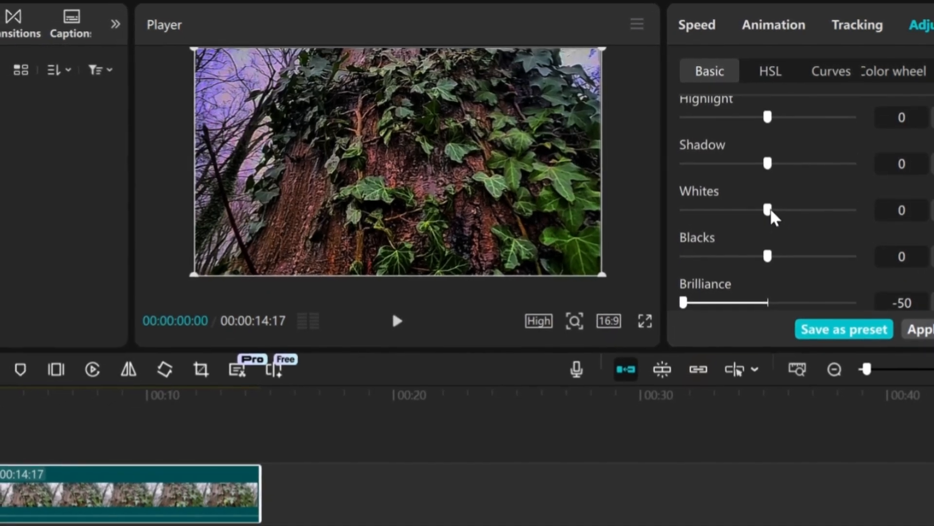
left_click_drag(768, 214, 793, 214)
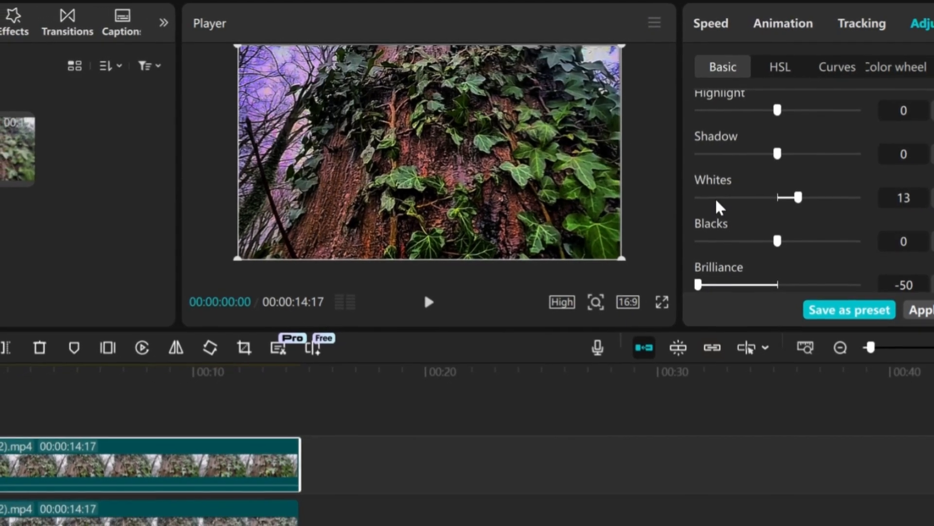
scroll(766, 187, "down", 10)
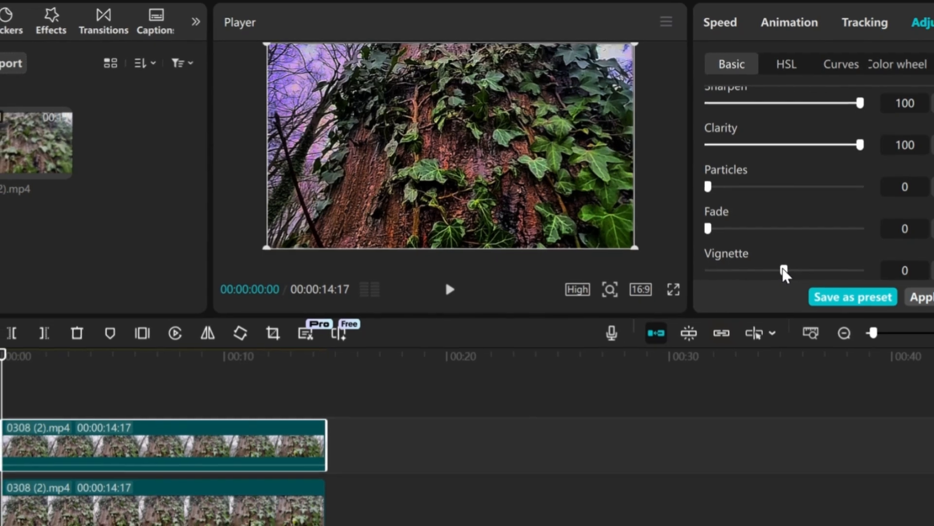
left_click_drag(785, 269, 807, 259)
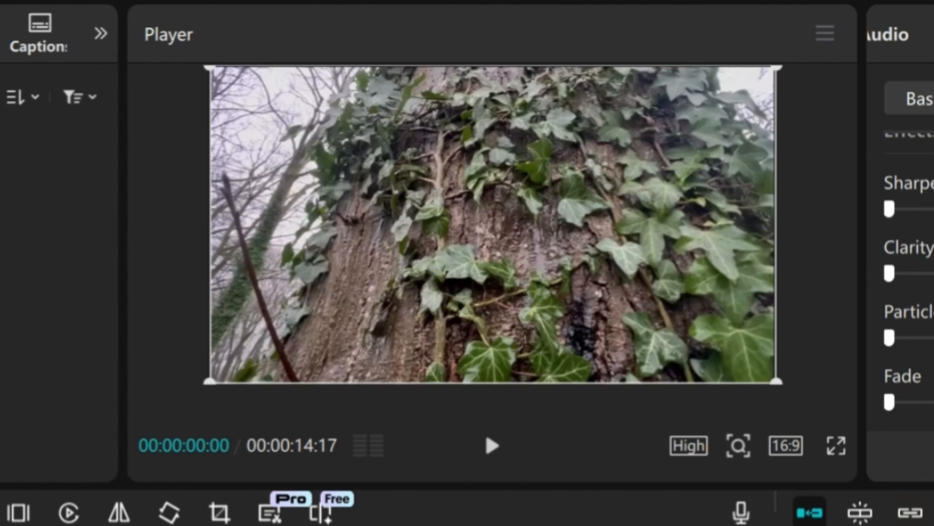
Step: Unhide the upper video track and add the Clear ll filter above both clips, spanning their full length
scroll(927, 179, "up", 10)
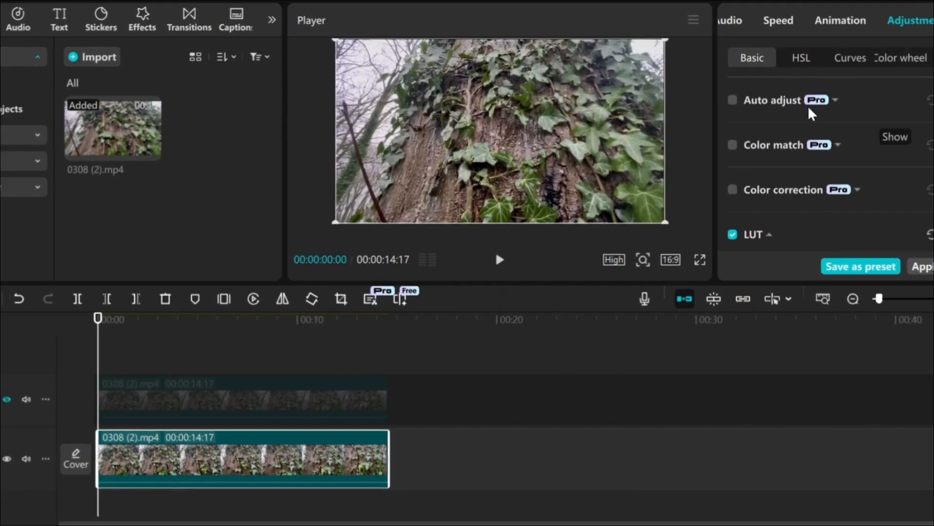
left_click(8, 398)
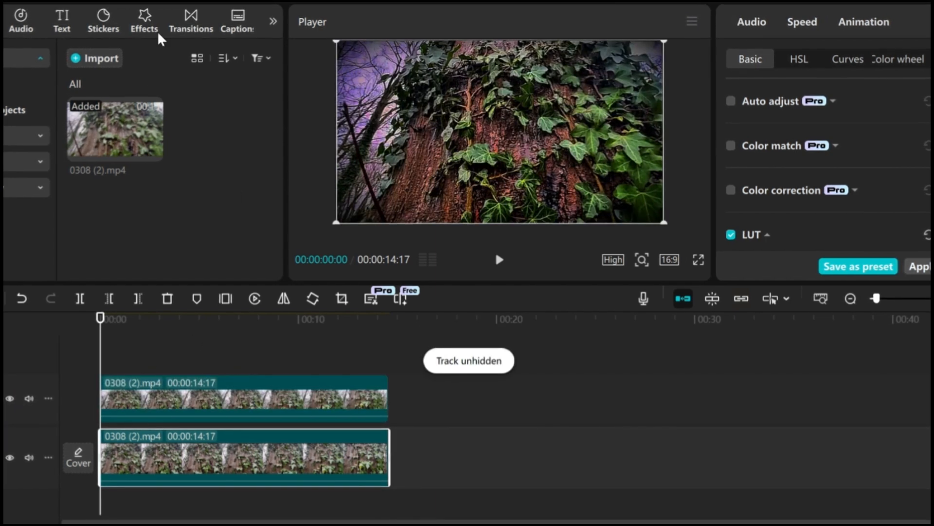
left_click(273, 22)
left_click(188, 24)
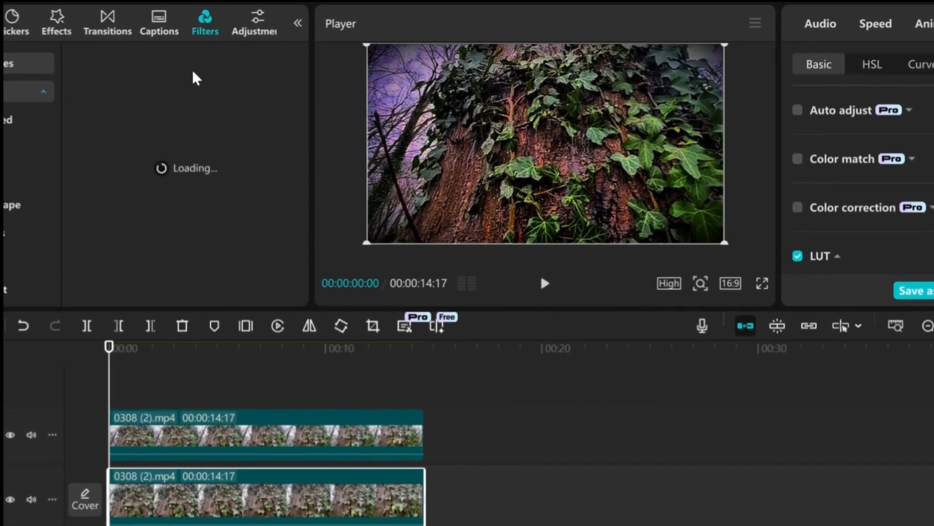
left_click(150, 84)
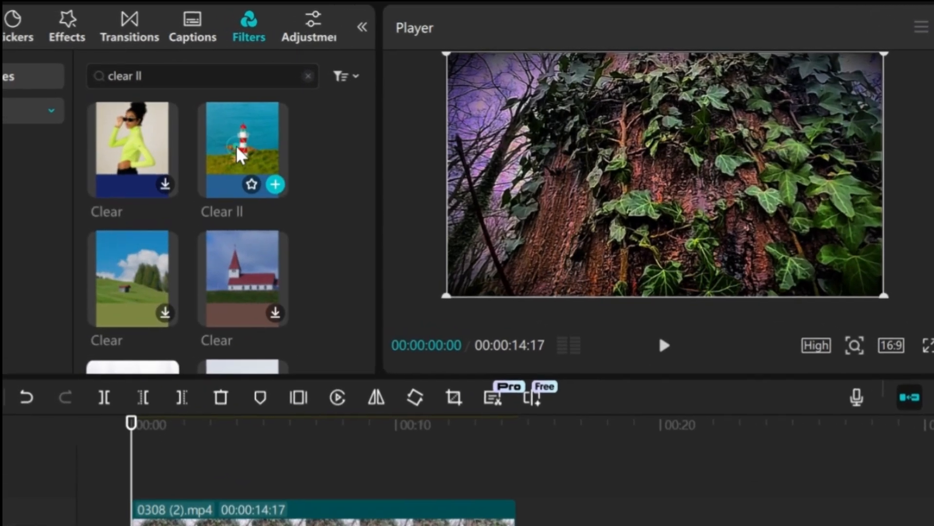
left_click_drag(226, 126, 246, 156)
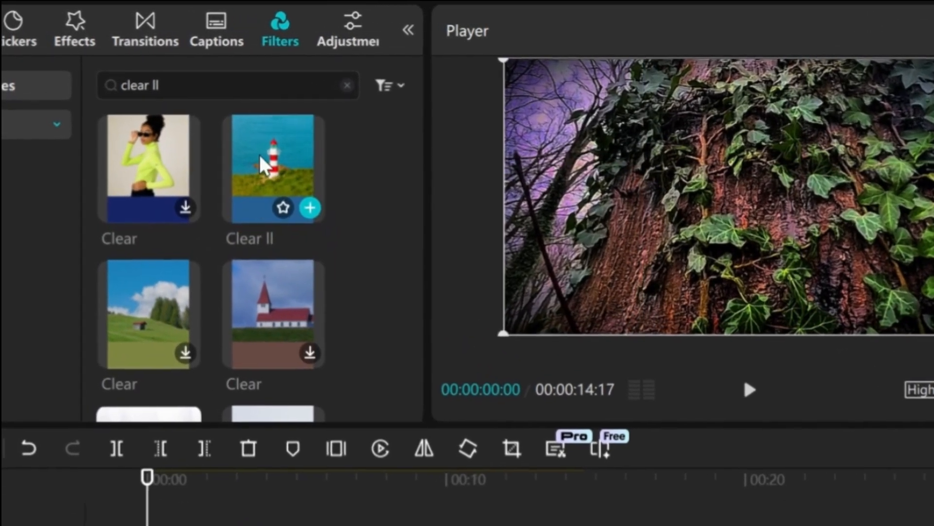
left_click_drag(254, 209, 234, 525)
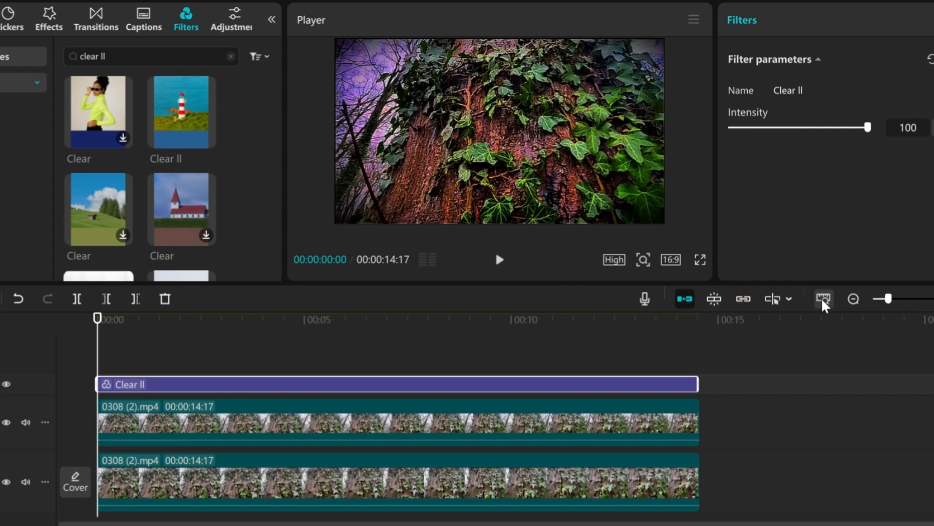
Step: Combine the Clear ll filter and the adjusted upper clip into one compound clip
left_click(823, 298)
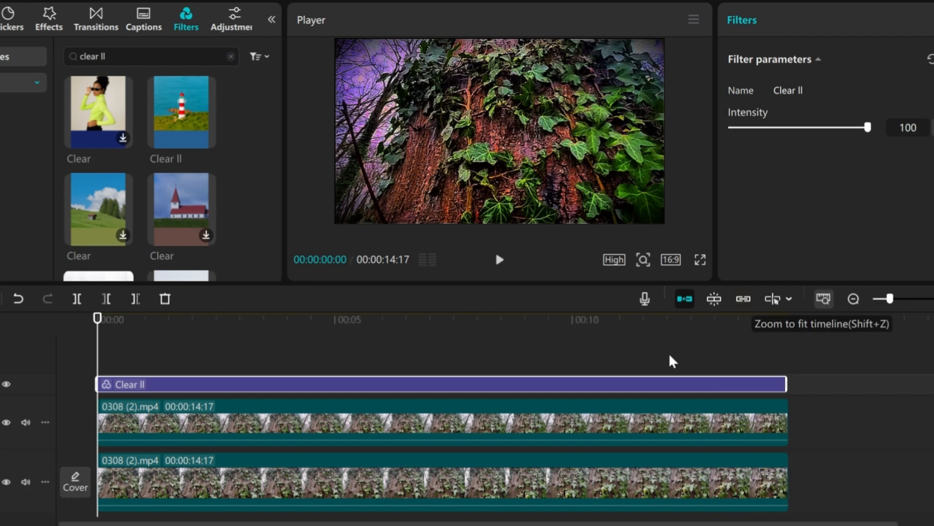
scroll(440, 409, "down", 2)
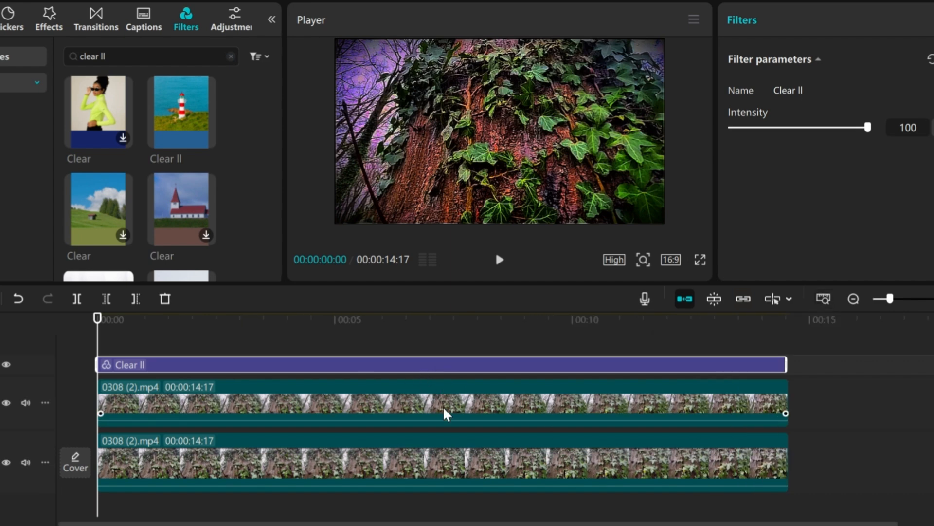
scroll(453, 380, "up", 2)
left_click(457, 426)
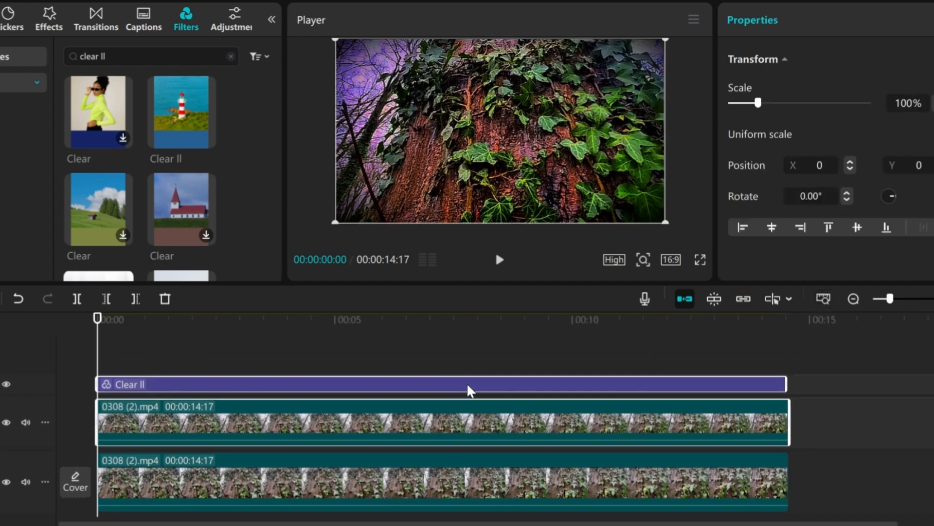
right_click(466, 380)
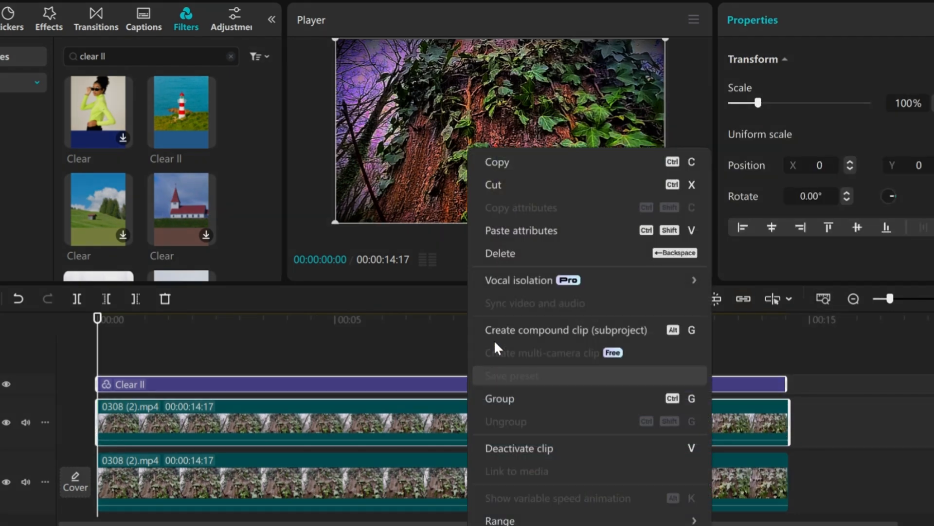
left_click(534, 325)
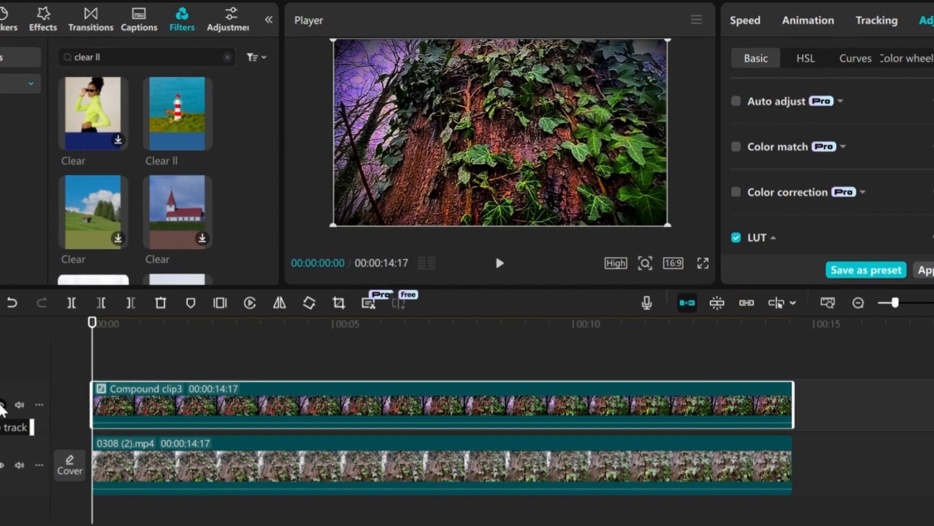
Step: Compare the graded compound clip with the original by toggling its track's visibility, and scrub the playhead to 00:00:09:19
left_click(7, 399)
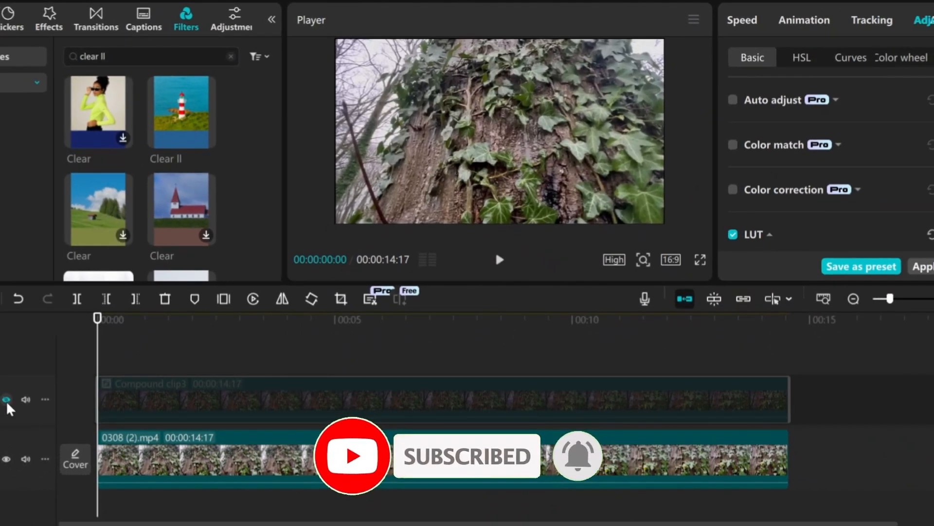
left_click(6, 399)
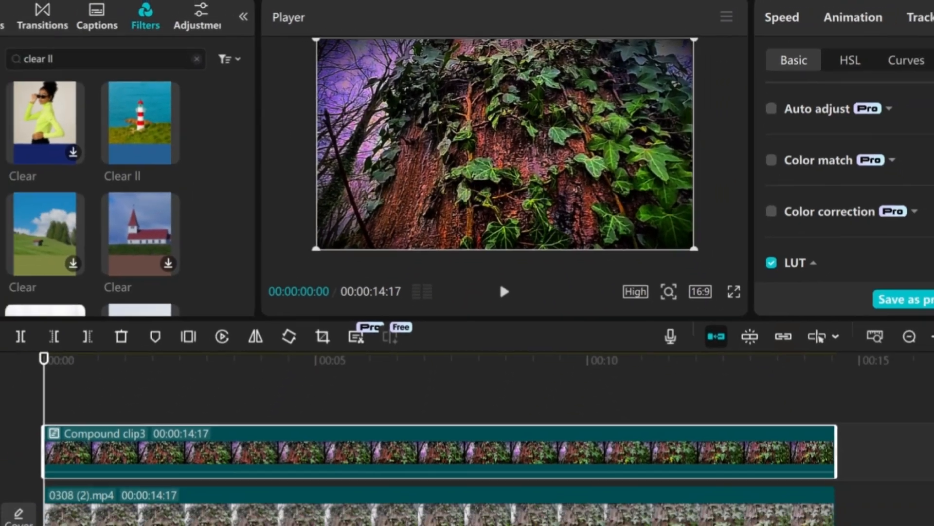
left_click(3, 438)
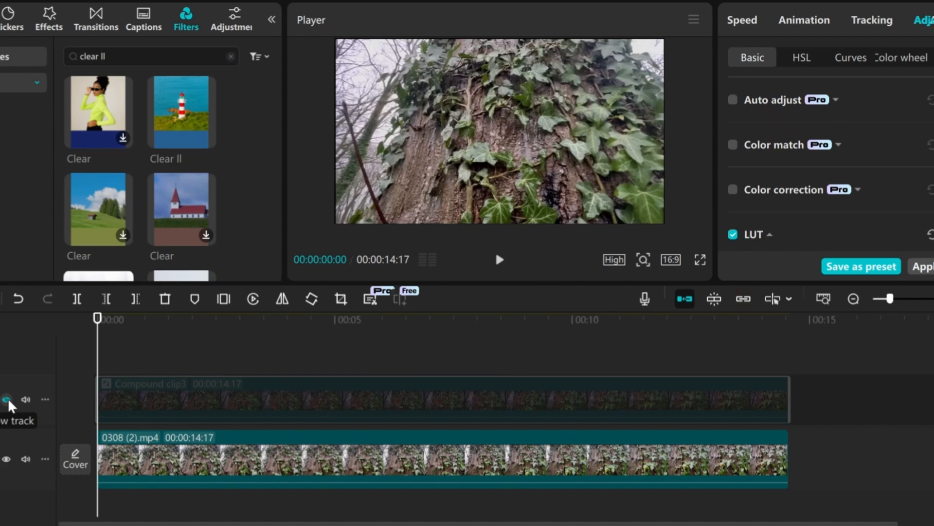
left_click(7, 399)
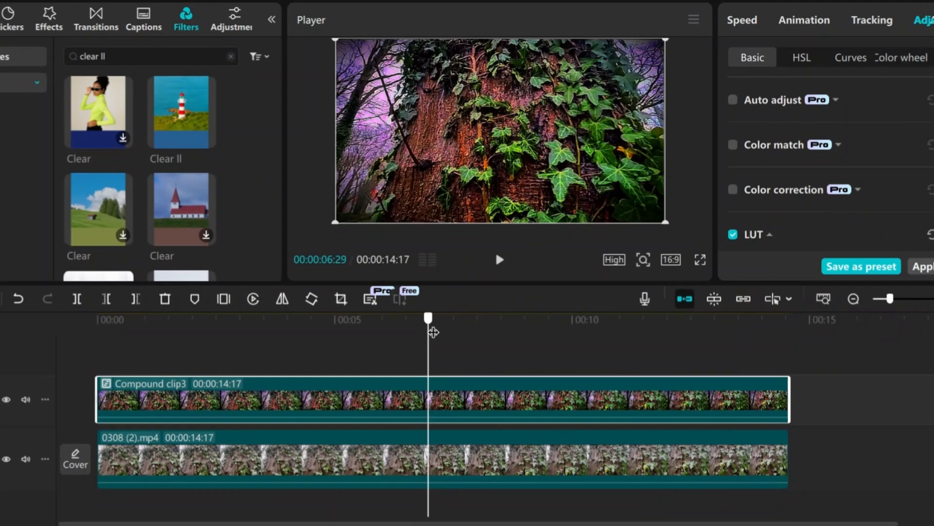
left_click_drag(433, 332, 554, 342)
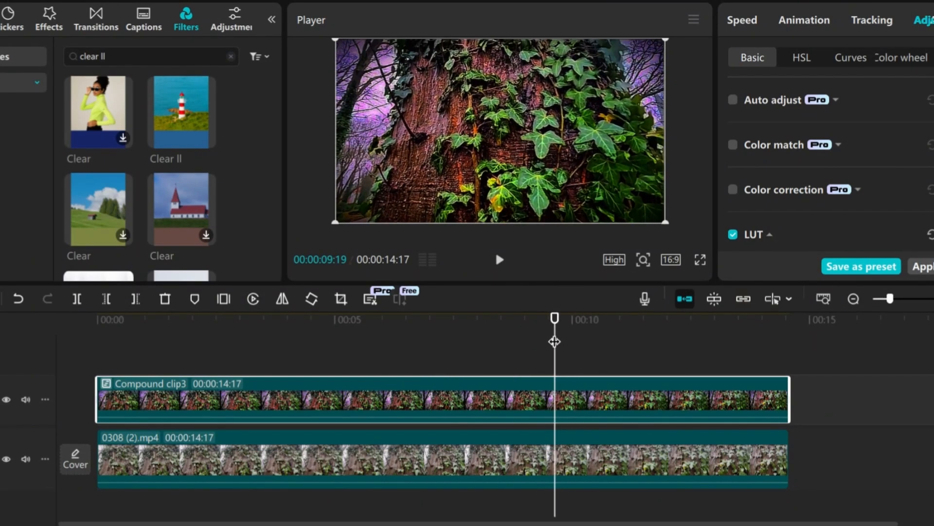